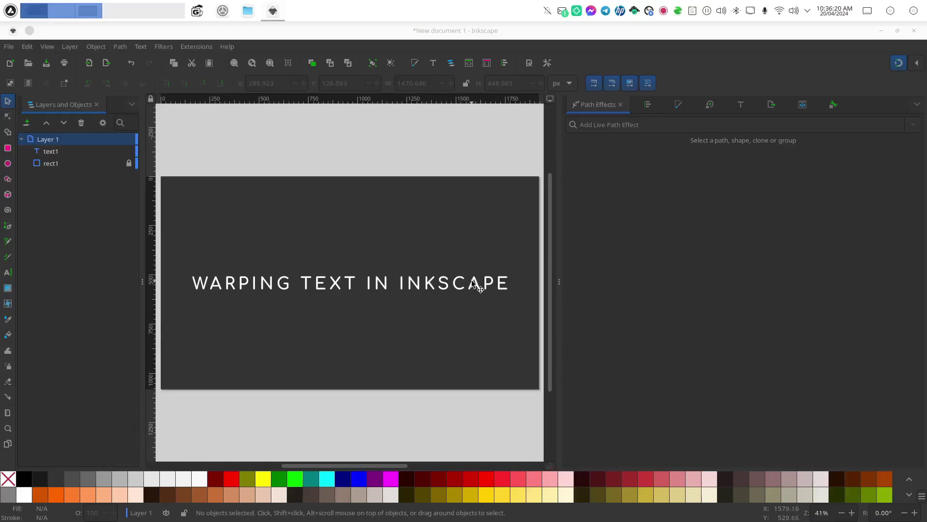
Clone the text, move the original below the page, and select the centred clone
click(474, 286)
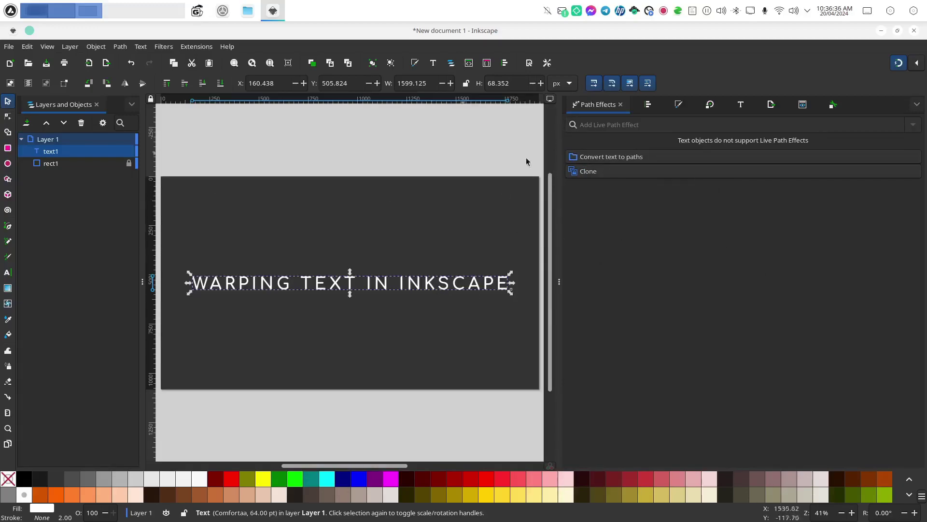
click(600, 171)
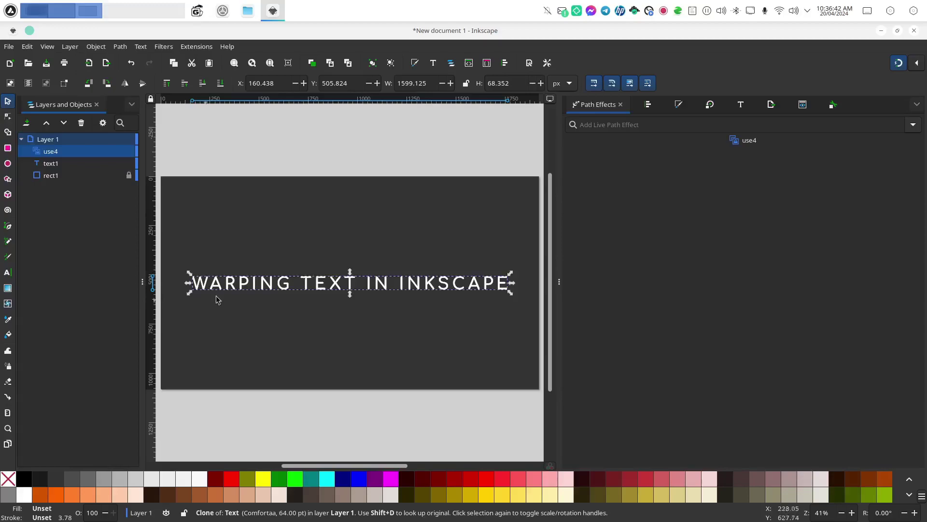
click(97, 164)
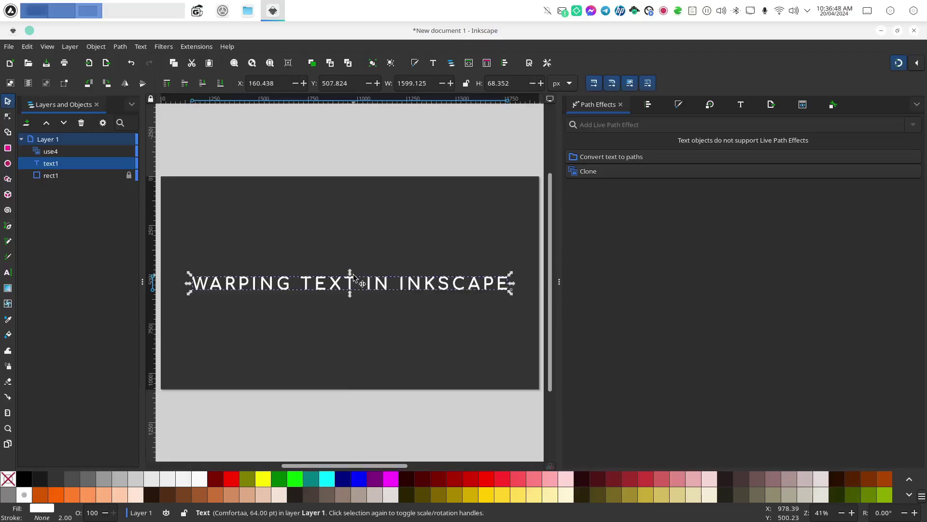
key(Down)
key(Down)
key(Down)
key(Down)
key(Down)
key(Down)
key(Down)
key(Down)
key(Down)
key(Down)
key(Down)
key(Down)
key(Down)
key(Down)
key(Down)
key(Down)
key(Down)
key(Down)
key(Down)
key(Down)
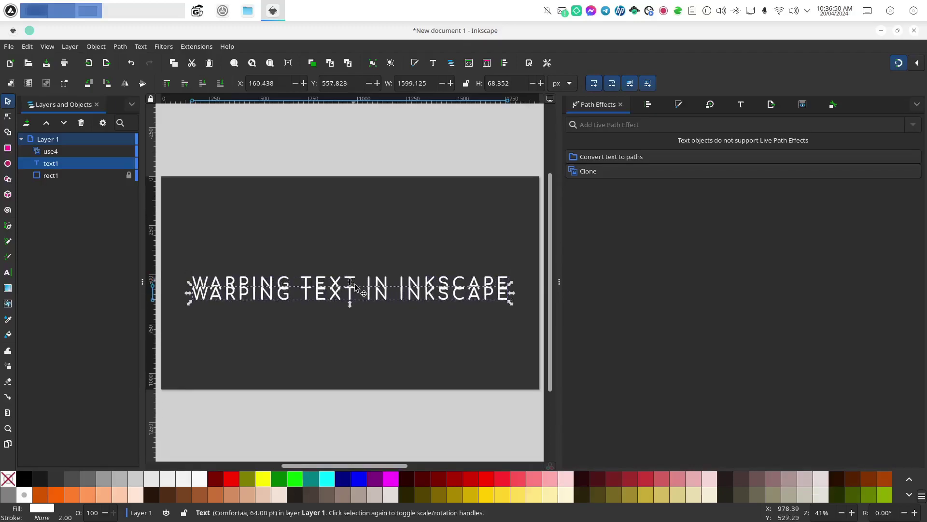
drag(350, 306, 352, 426)
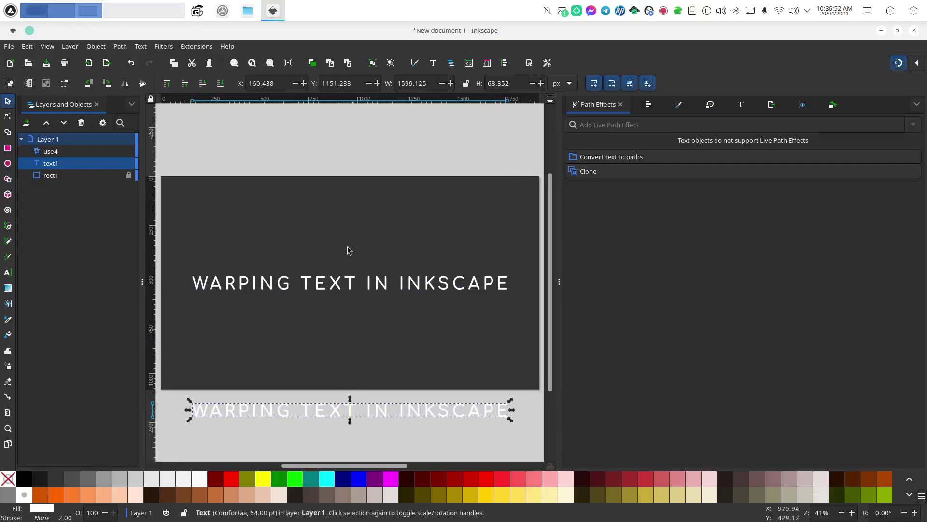
click(492, 285)
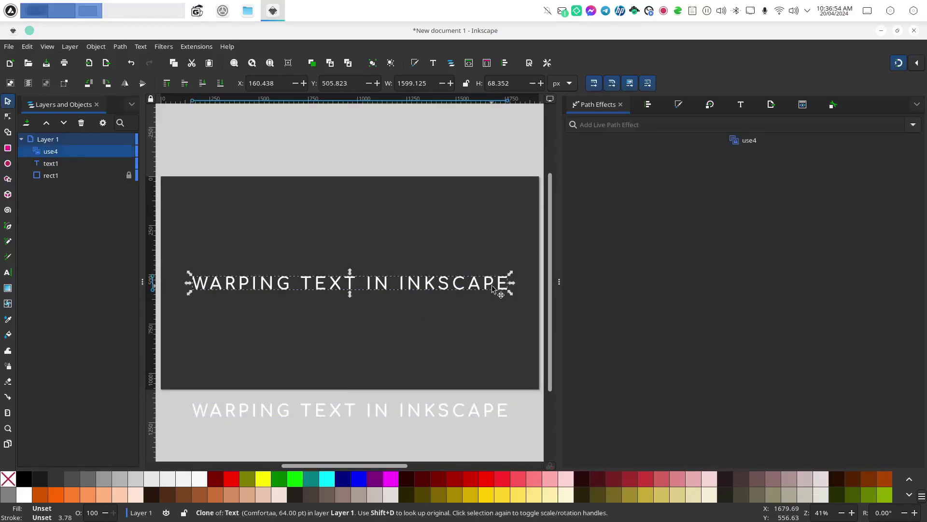
Add a Bend path effect to the clone and edit its bend path on canvas
click(914, 126)
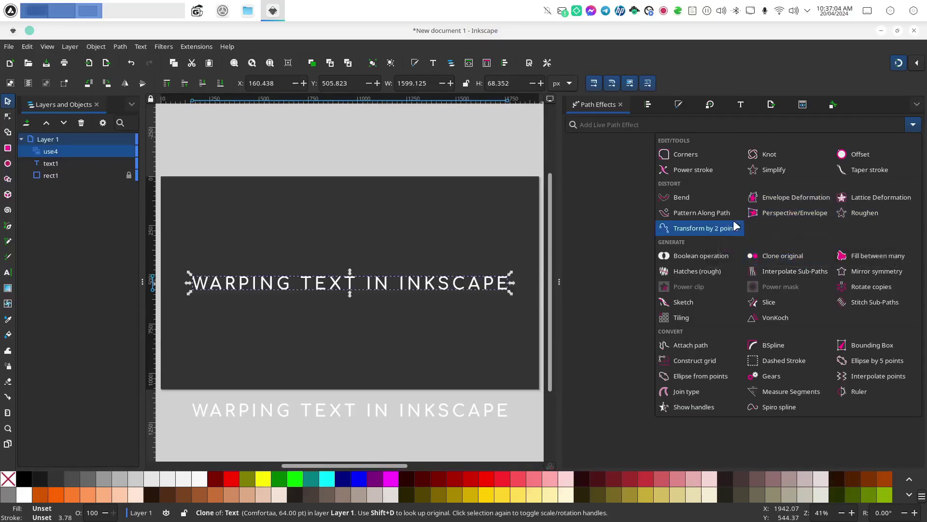
click(688, 198)
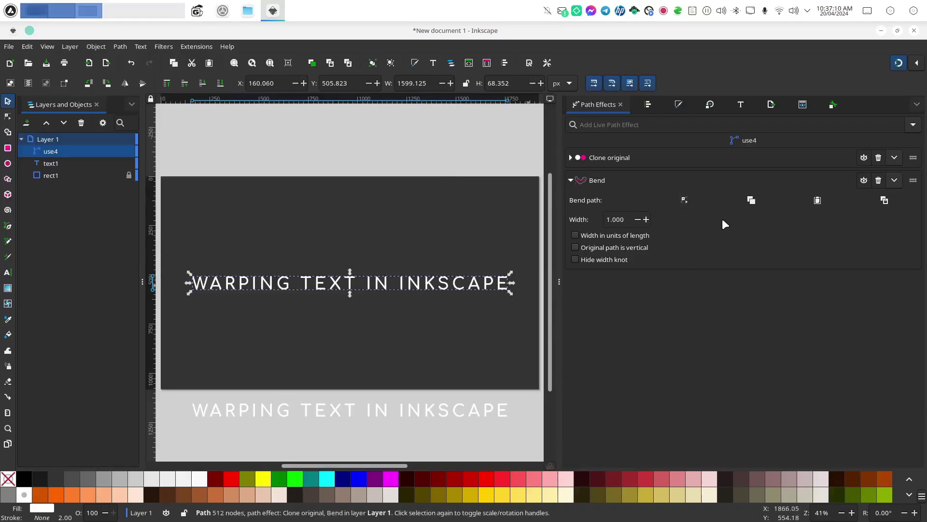
click(688, 198)
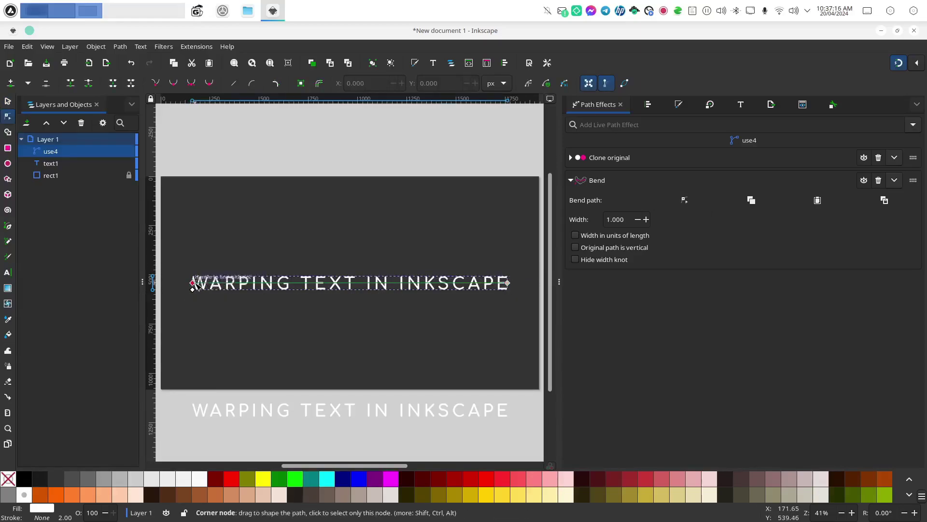
Tilt the text and arch the bend path upward in the middle with a smooth node
mouse_move(193, 284)
mouse_down()
mouse_move(197, 242)
mouse_move(196, 313)
mouse_move(197, 266)
mouse_move(193, 284)
mouse_up()
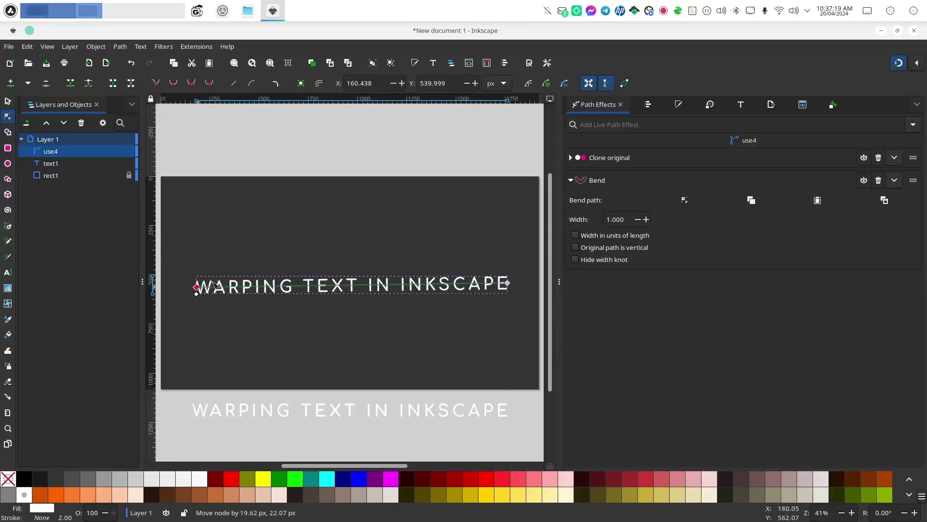
click(271, 285)
drag(270, 287, 270, 260)
click(209, 83)
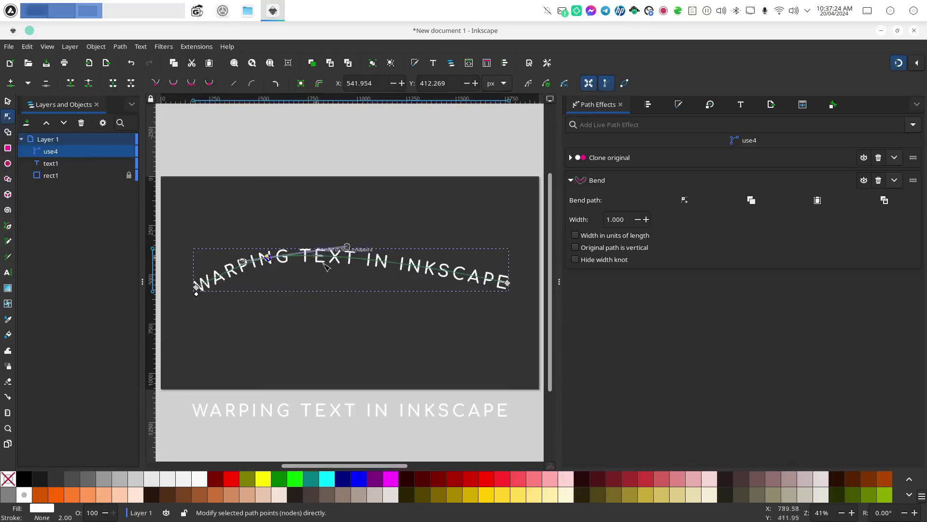
Add a smooth bend-path node pulled down so the text dips, then refine the S-wave curves
double_click(388, 262)
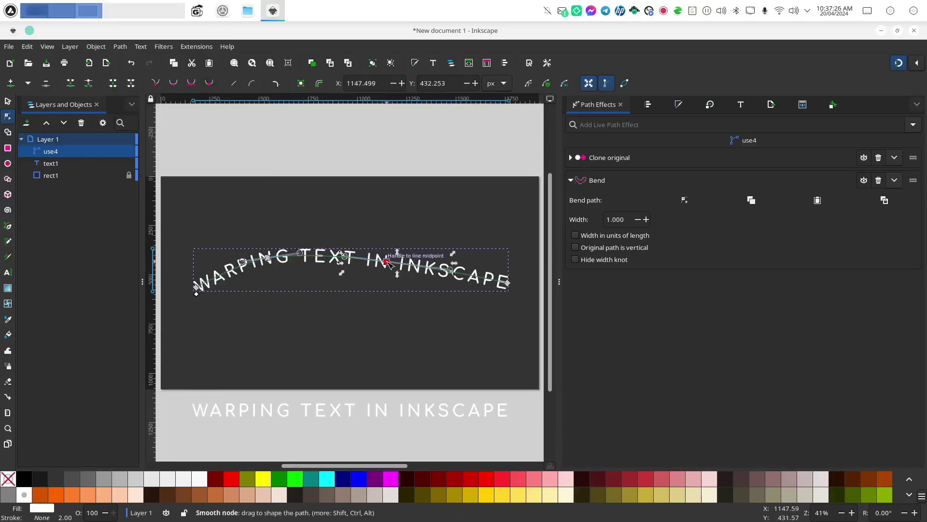
drag(387, 259, 413, 339)
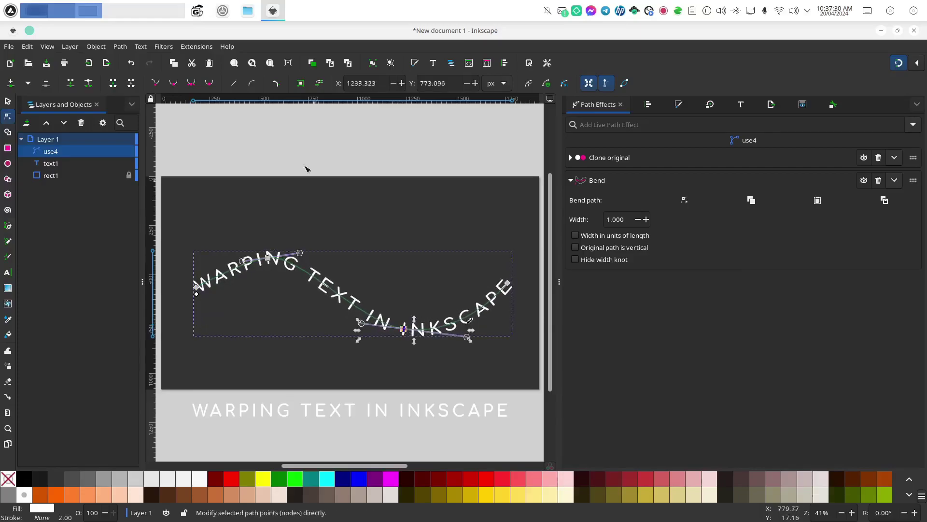
click(209, 83)
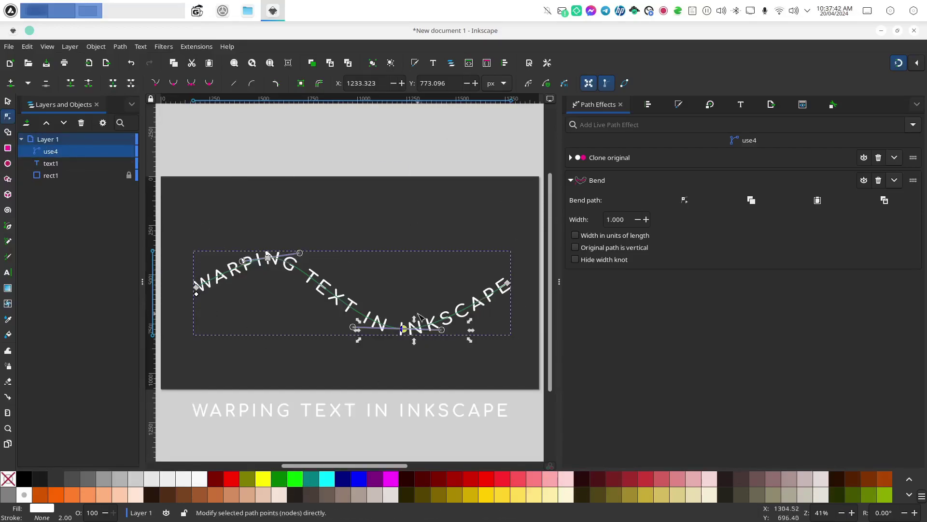
drag(442, 333, 495, 355)
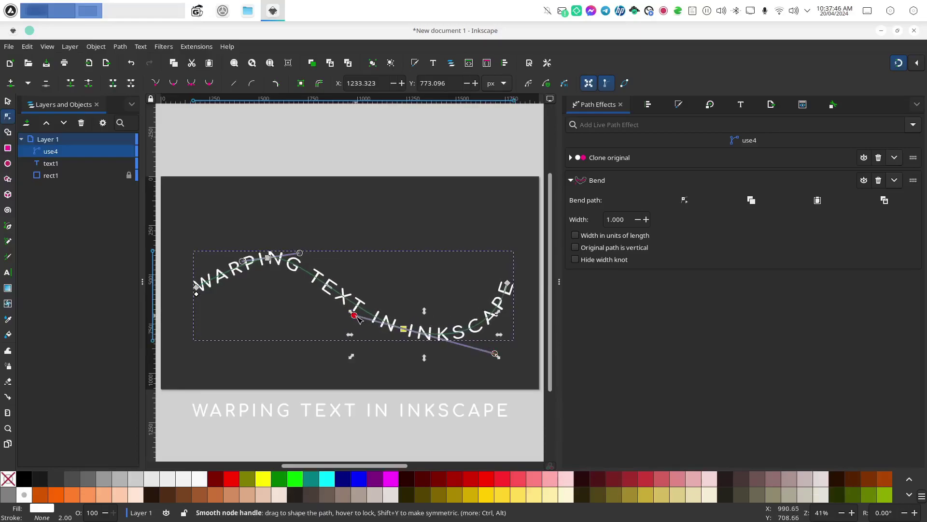
mouse_move(357, 317)
mouse_down()
mouse_move(356, 338)
mouse_move(345, 330)
mouse_up()
drag(300, 252, 316, 250)
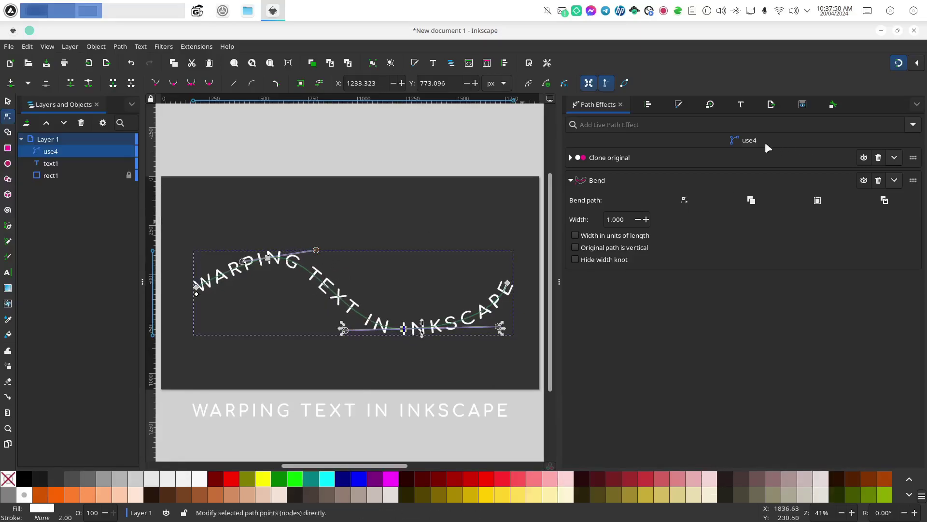
Add Perspective/Envelope and drag its four corners to shrink WARPING and enlarge SCAPE
click(914, 125)
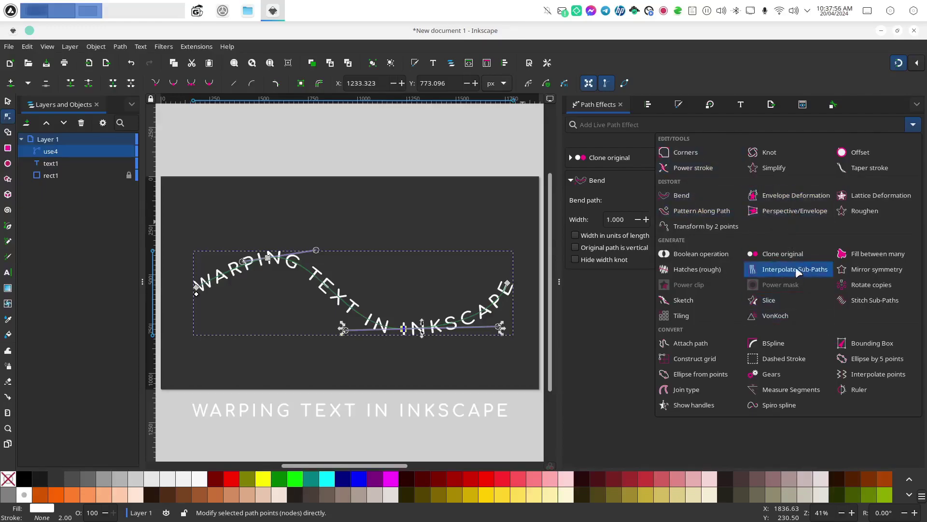
click(783, 213)
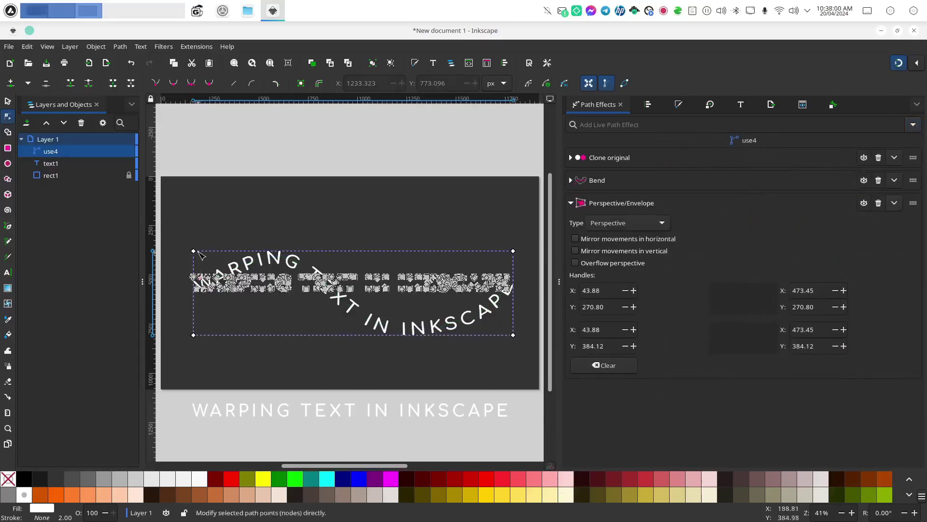
drag(194, 251, 202, 197)
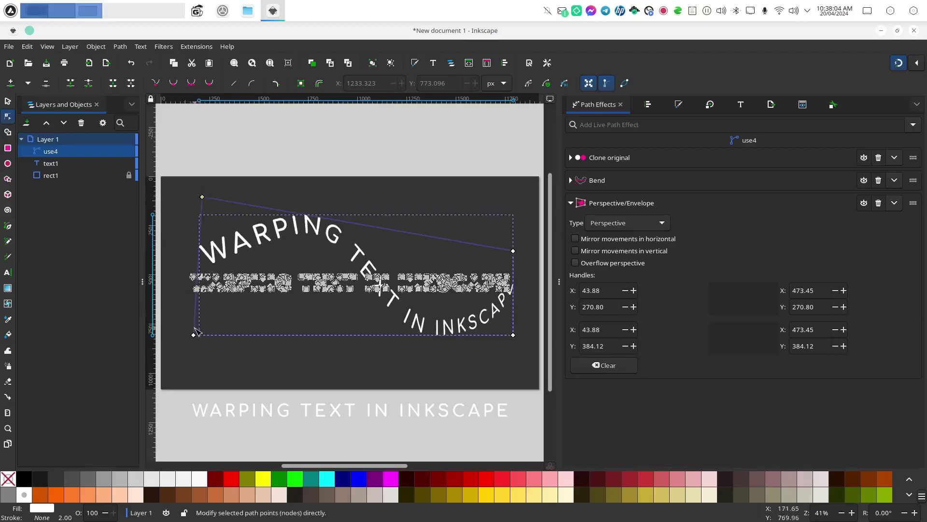
drag(194, 334, 199, 228)
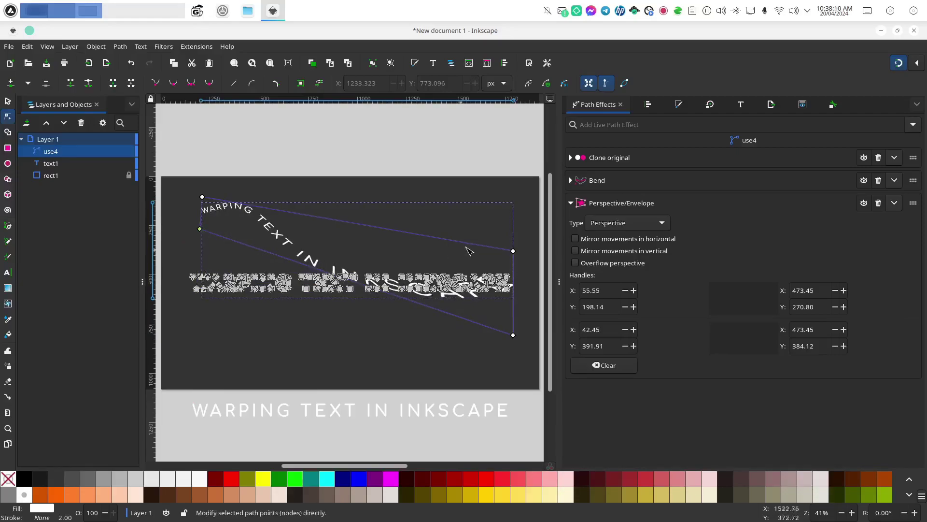
drag(513, 252, 463, 243)
drag(513, 334, 458, 371)
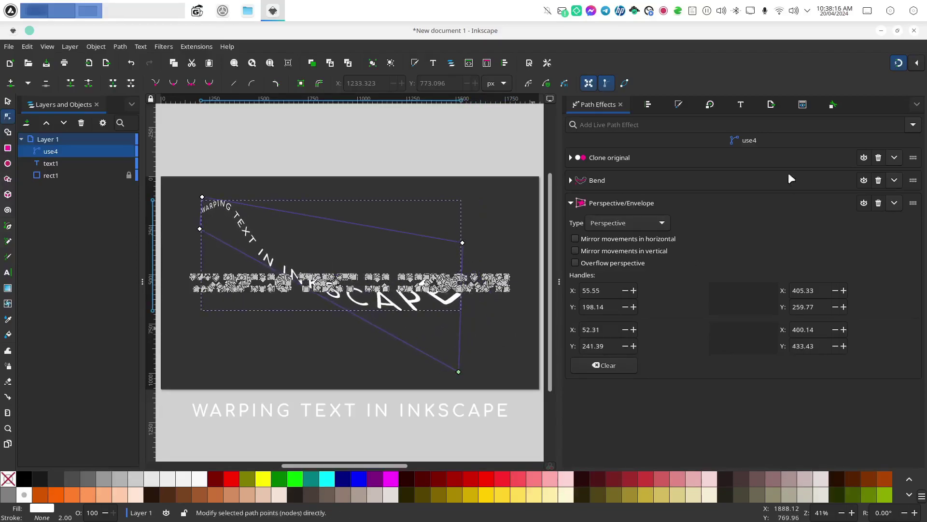
Add Lattice Deformation and drag four lattice points so the text dips and SCAPE sweeps upward
click(913, 125)
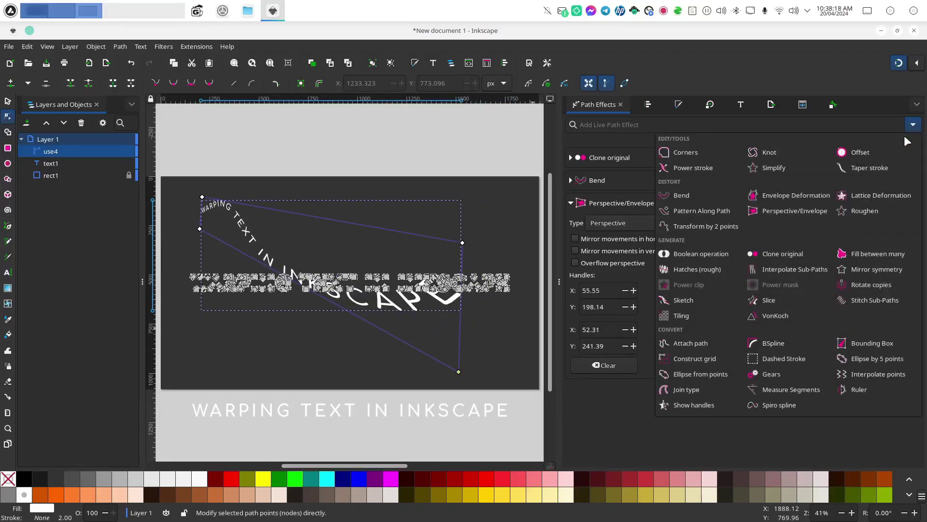
click(884, 195)
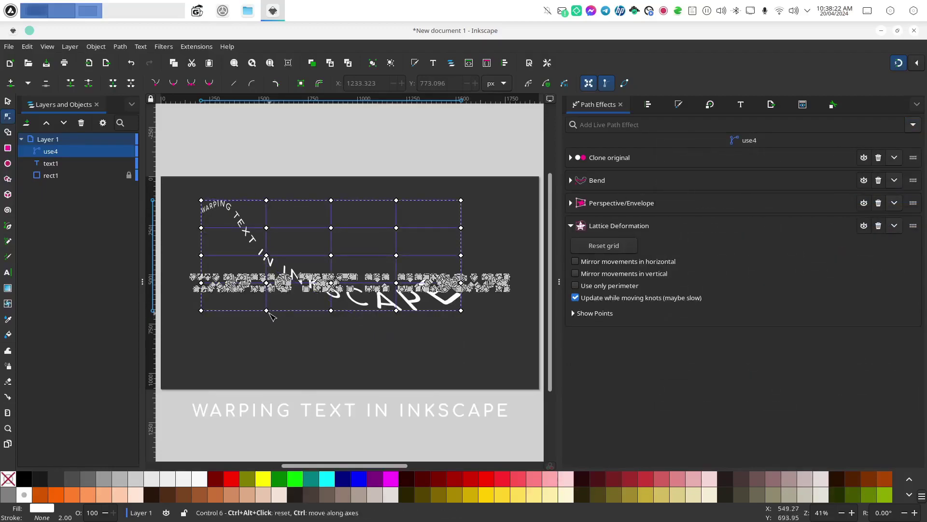
drag(266, 311, 257, 378)
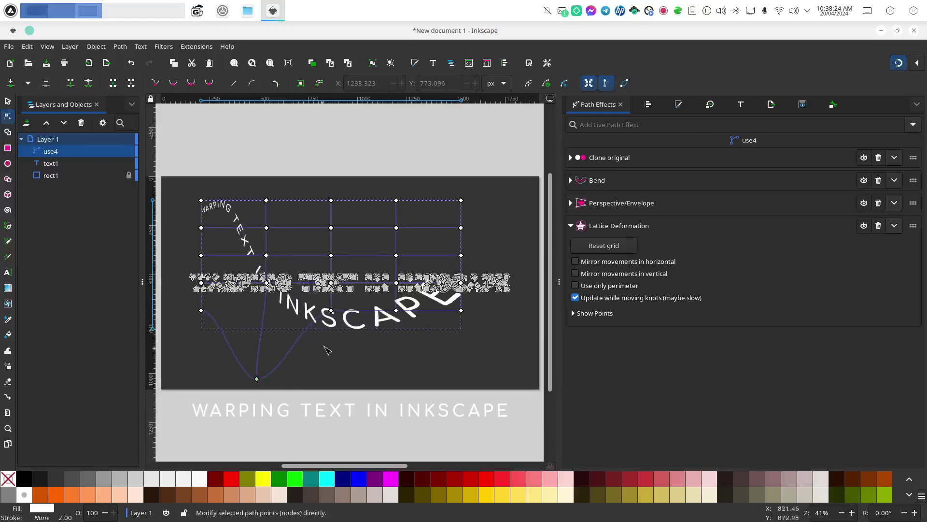
drag(331, 310, 364, 351)
drag(396, 310, 424, 345)
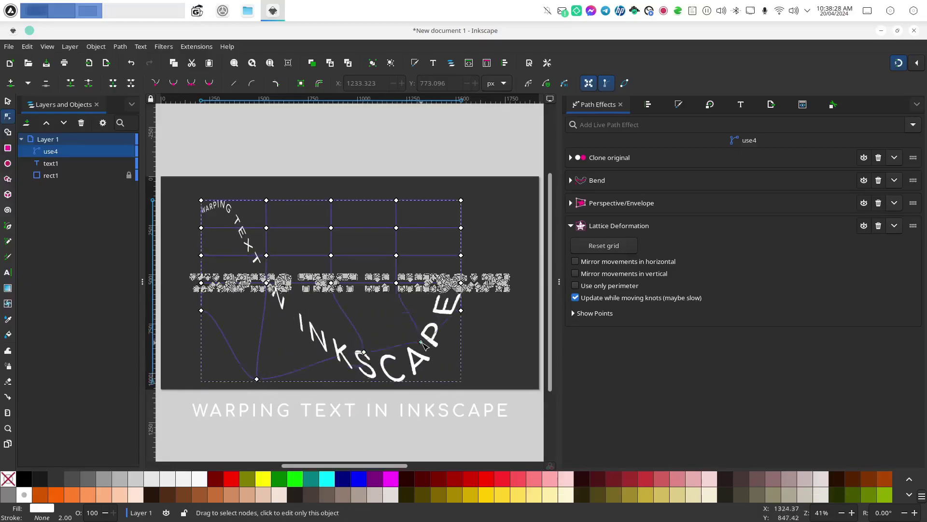
drag(459, 309, 542, 255)
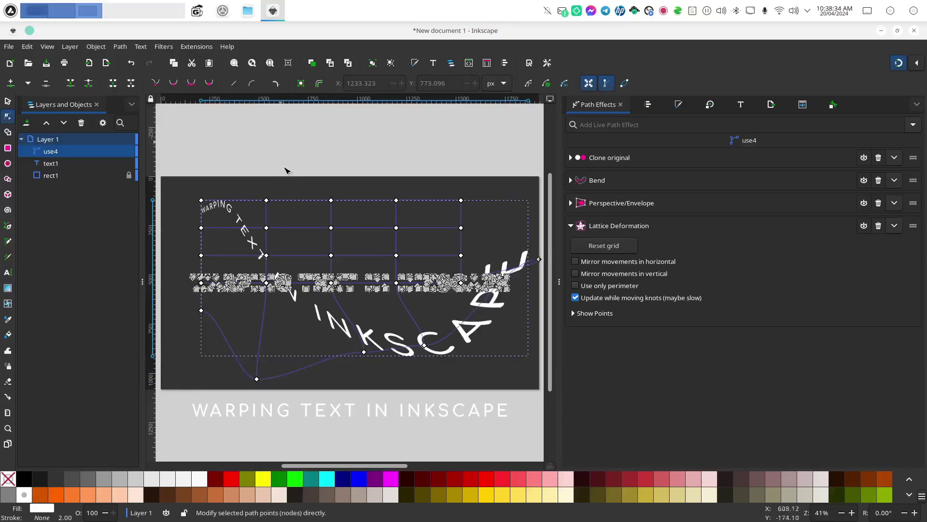
click(8, 102)
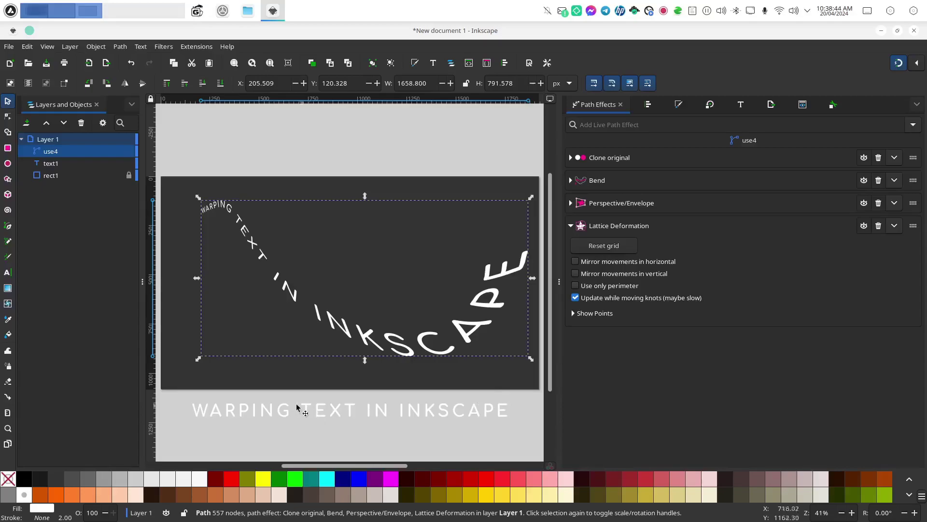
Change WARPING to WARPED in the original caption, undoing an accidental clone move
click(265, 410)
double_click(265, 410)
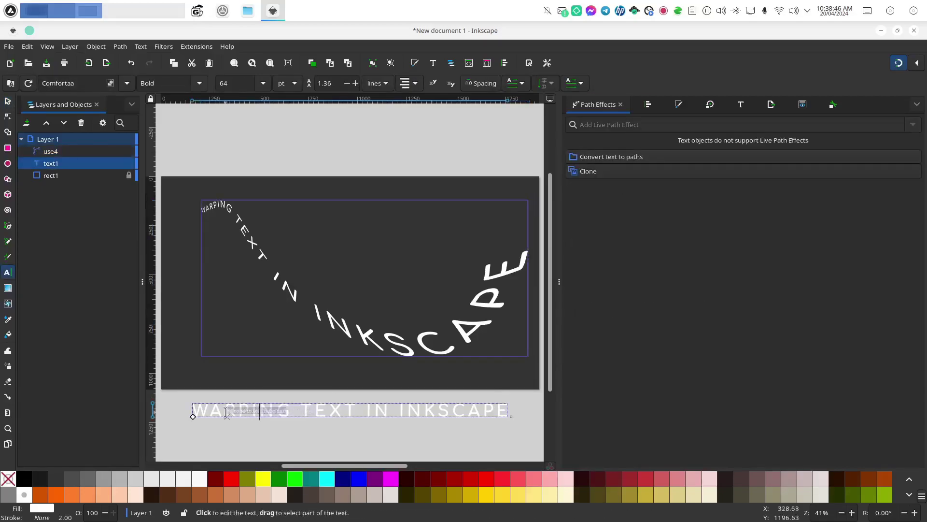
drag(252, 410, 290, 410)
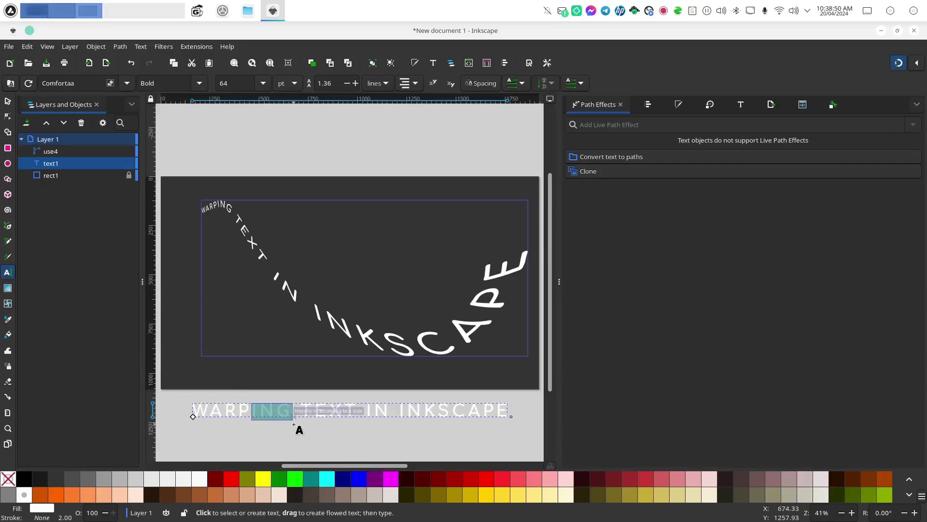
text(ED)
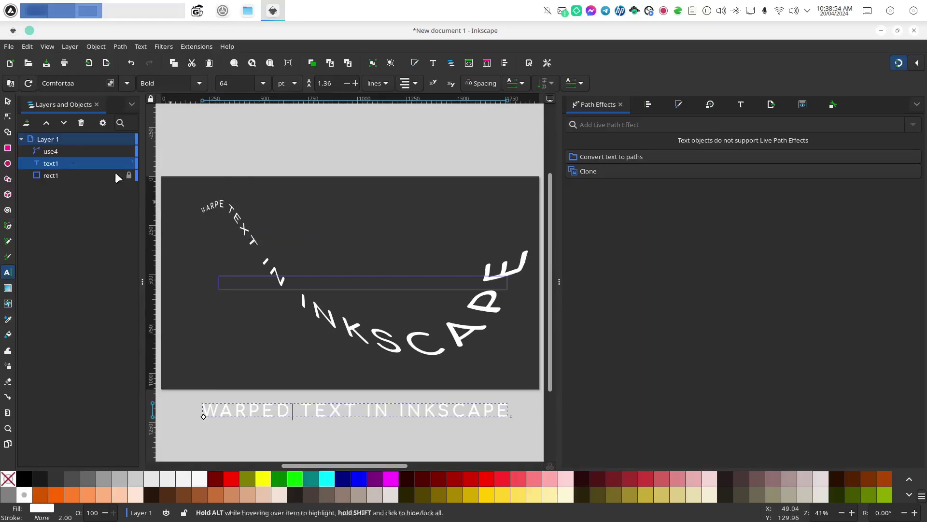
click(9, 103)
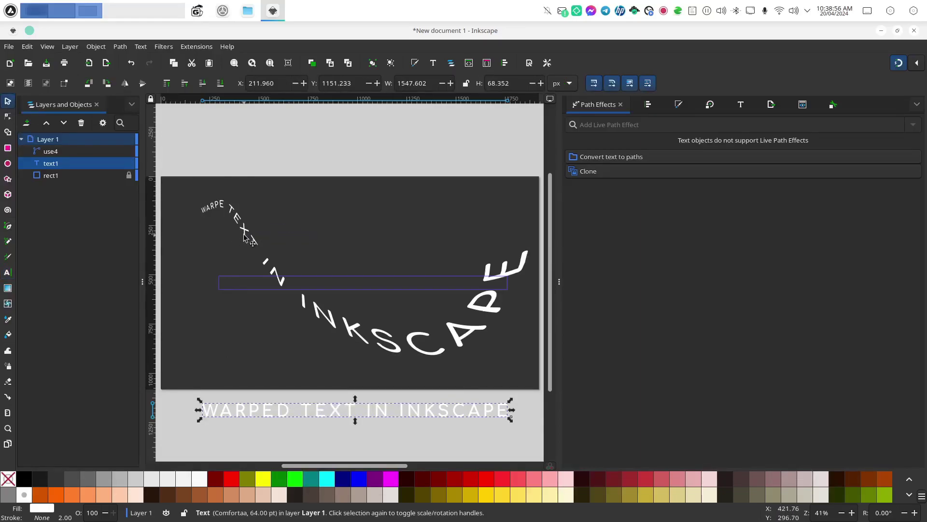
drag(245, 237, 241, 238)
key(ctrl+z)
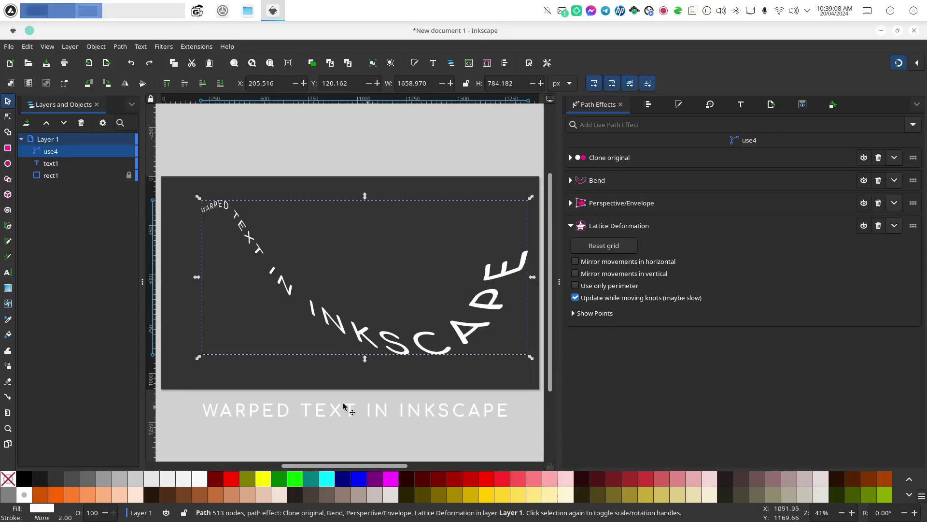
Replace INKSC in the caption's last word so INKSCAPE becomes SPAPE
click(424, 410)
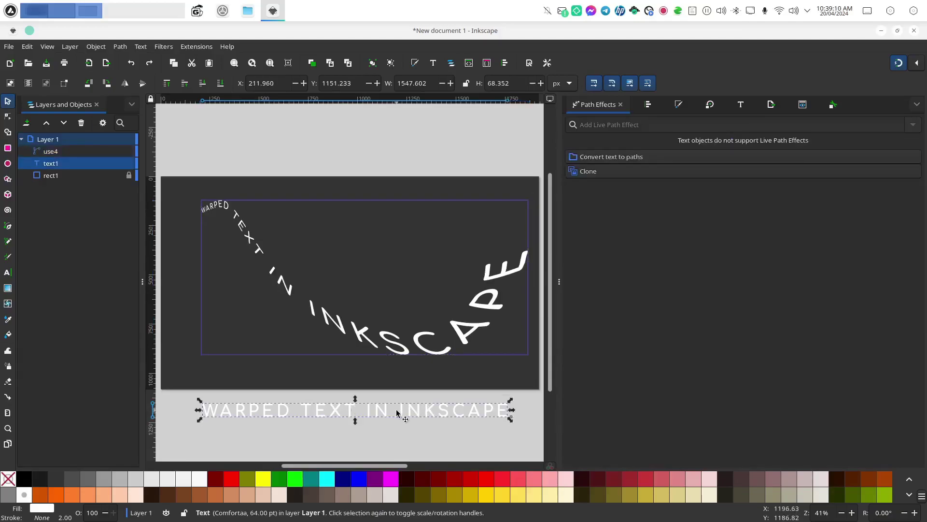
double_click(424, 410)
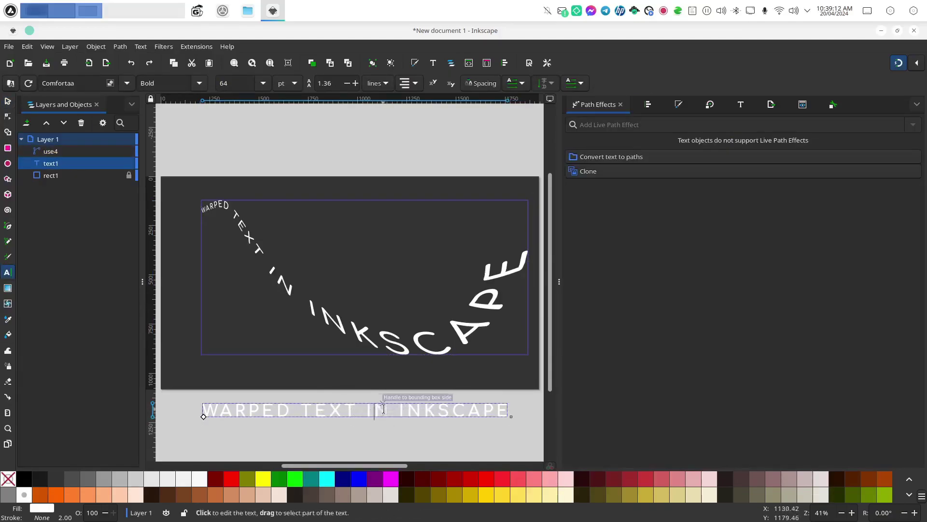
drag(391, 409, 452, 408)
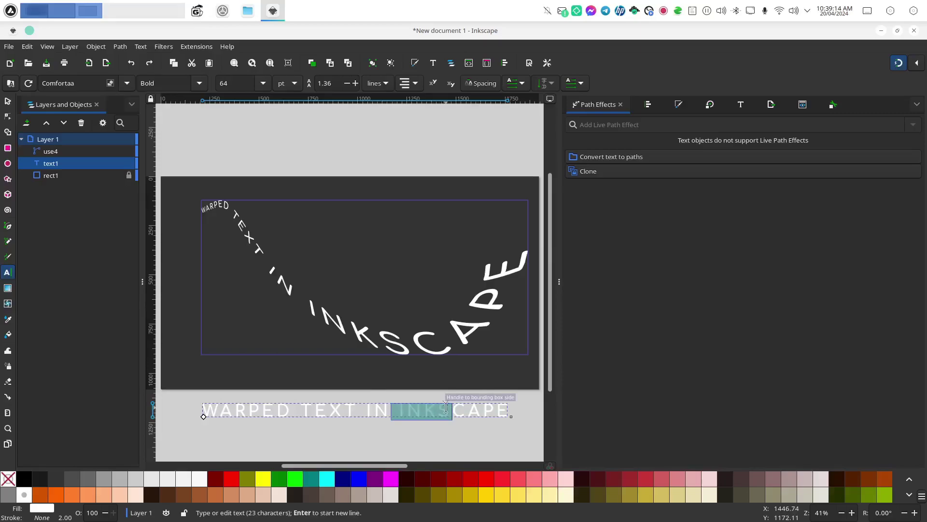
key(BackSpace)
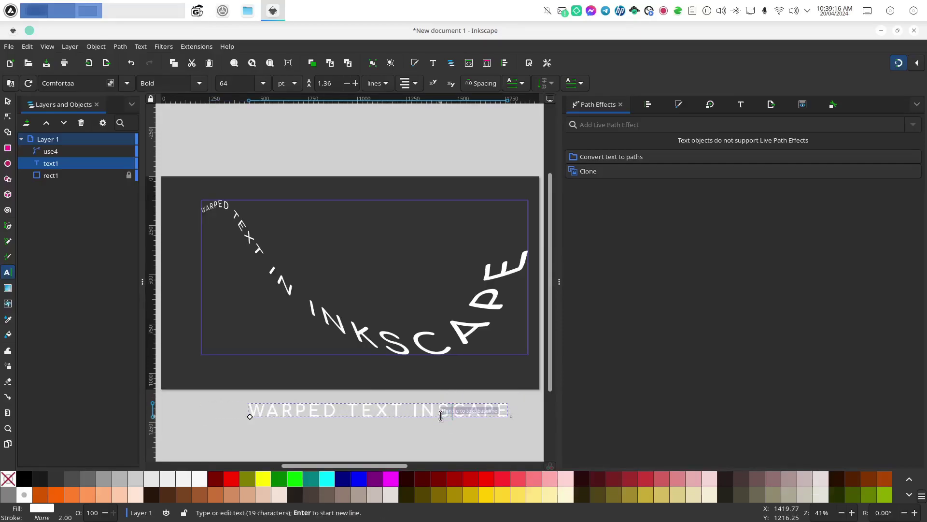
text(S)
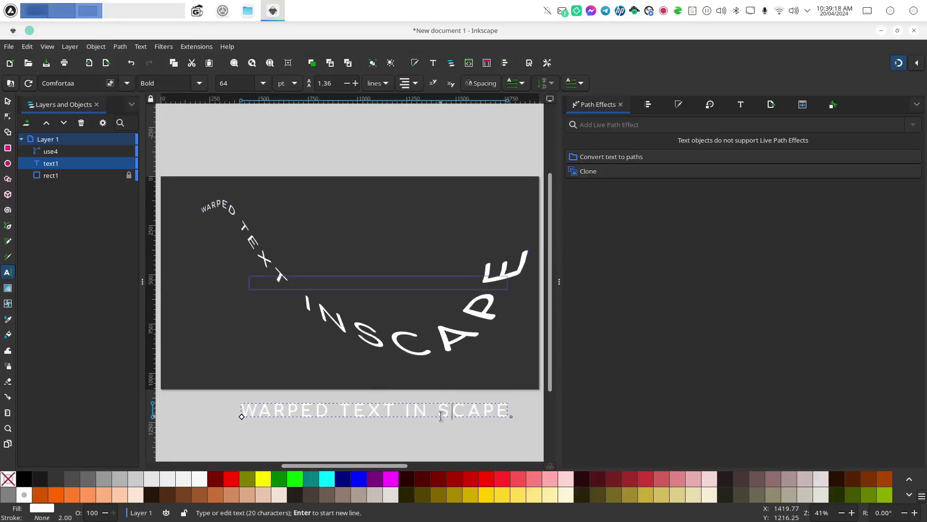
key(shift+Right)
text(P)
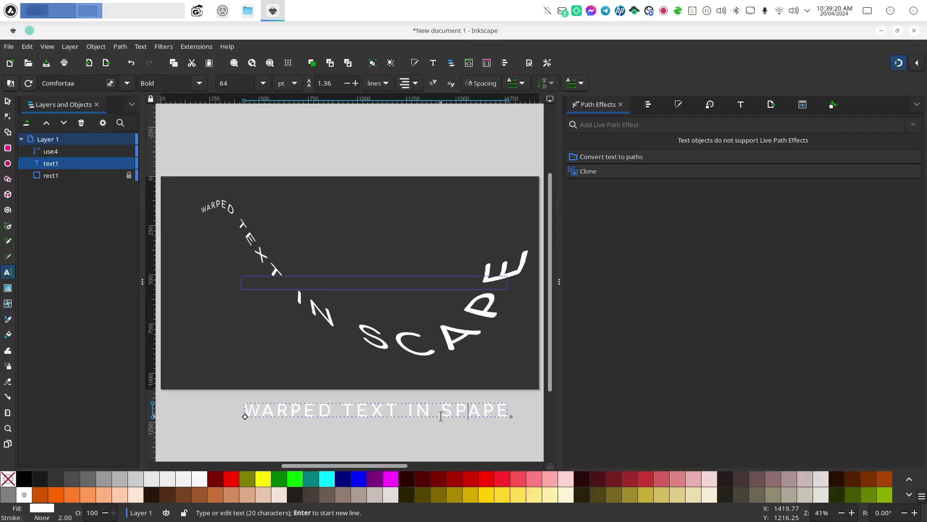
click(11, 101)
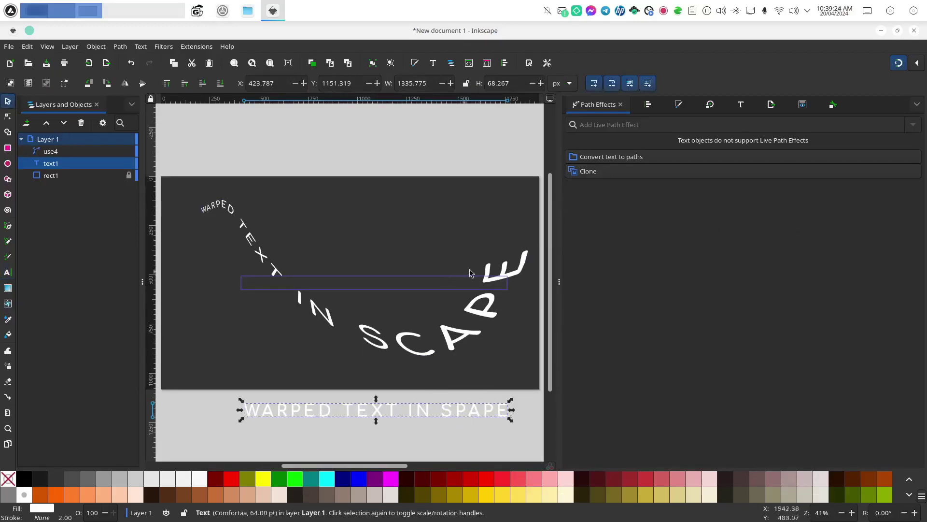
Hide the clone's Bend, Perspective/Envelope and Lattice Deformation effects
click(352, 173)
click(508, 281)
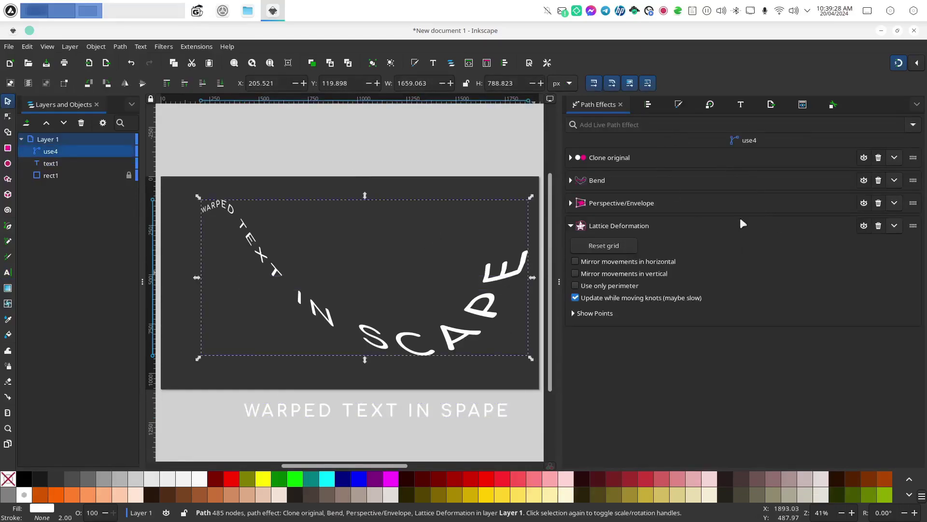
click(864, 180)
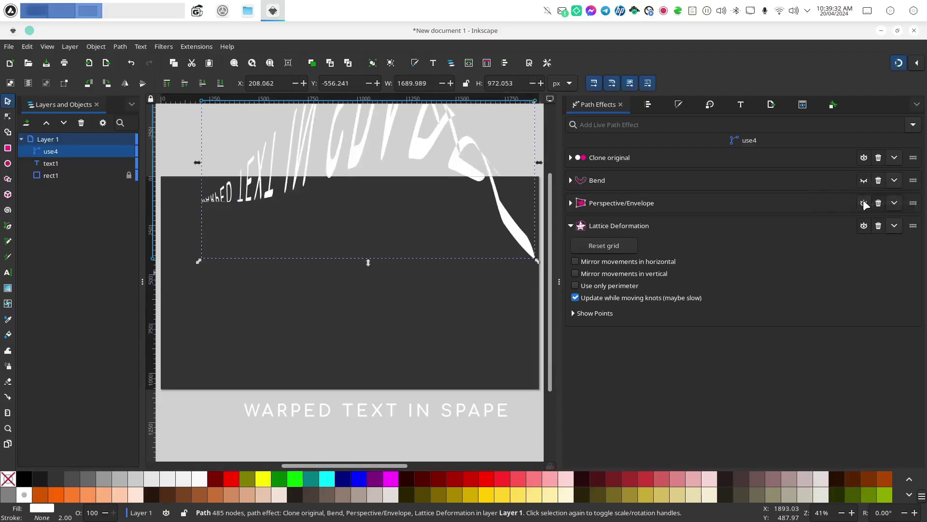
click(864, 203)
click(864, 224)
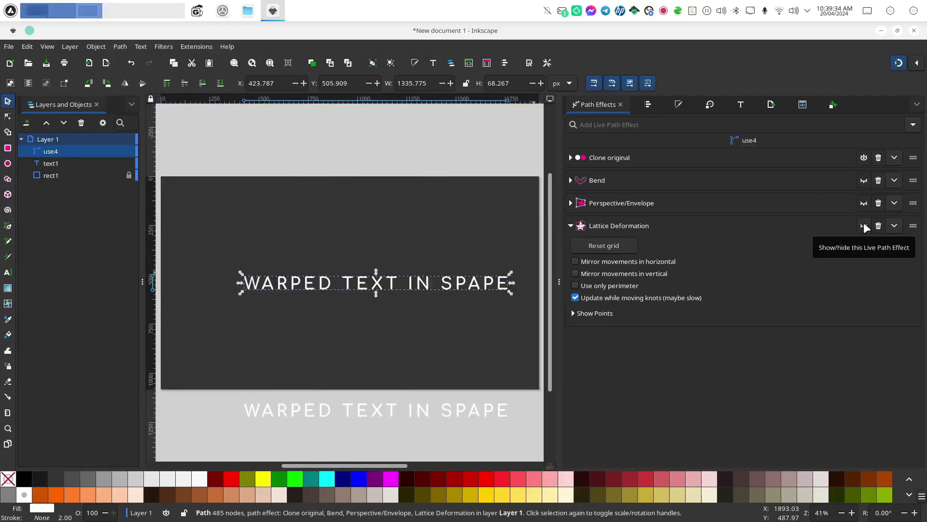
Correct the caption's SPAPE to SPACE
double_click(491, 408)
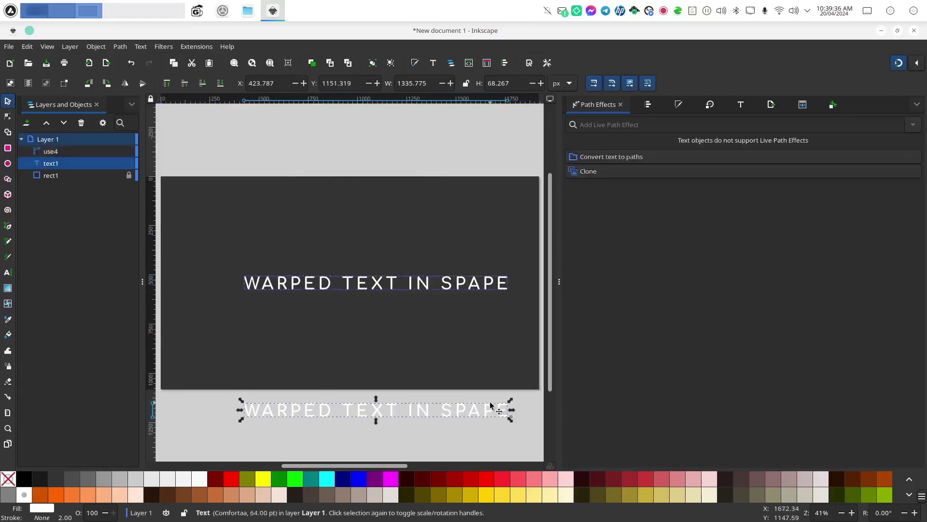
drag(491, 408, 485, 407)
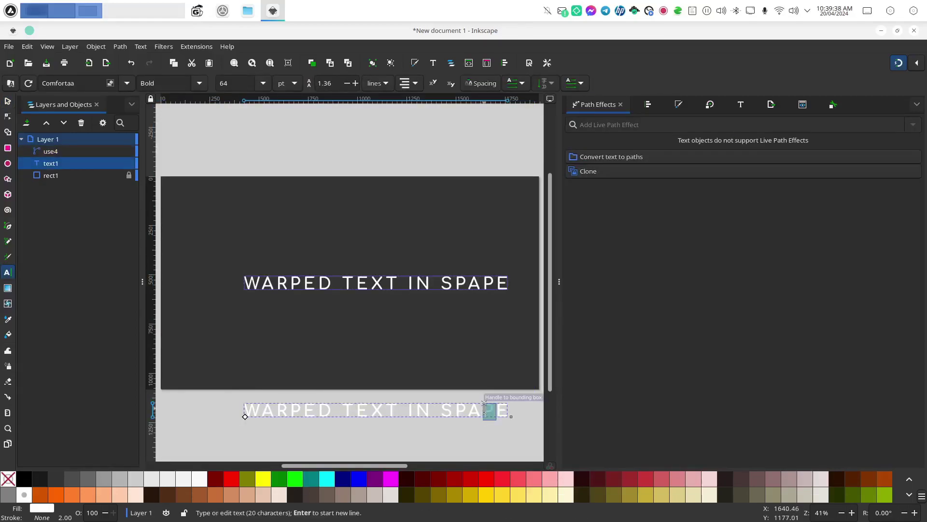
text(C)
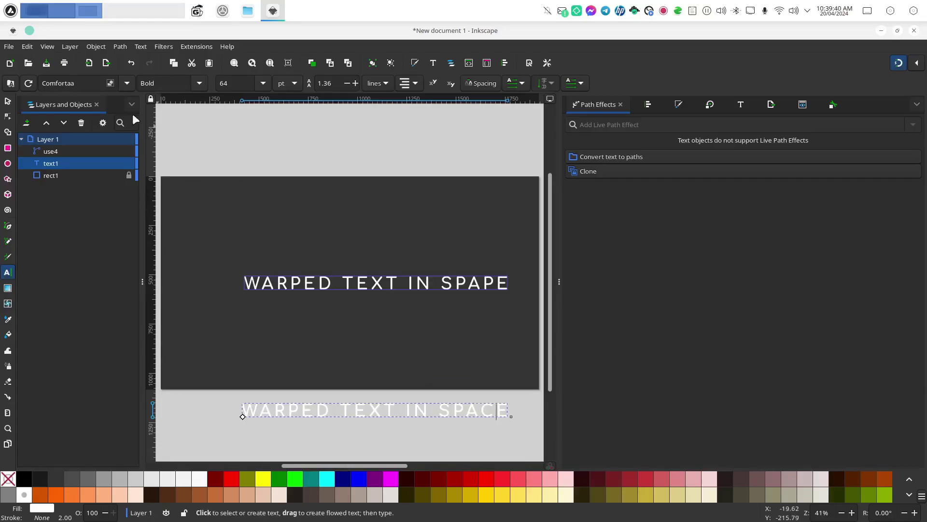
click(8, 100)
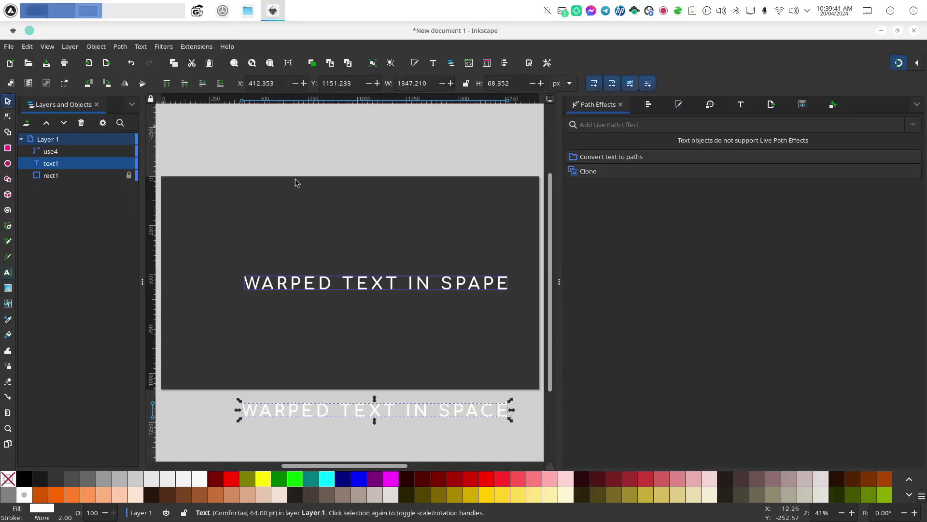
Refresh the clone and turn Bend, Perspective/Envelope and Lattice Deformation back on
click(498, 284)
drag(493, 281, 493, 285)
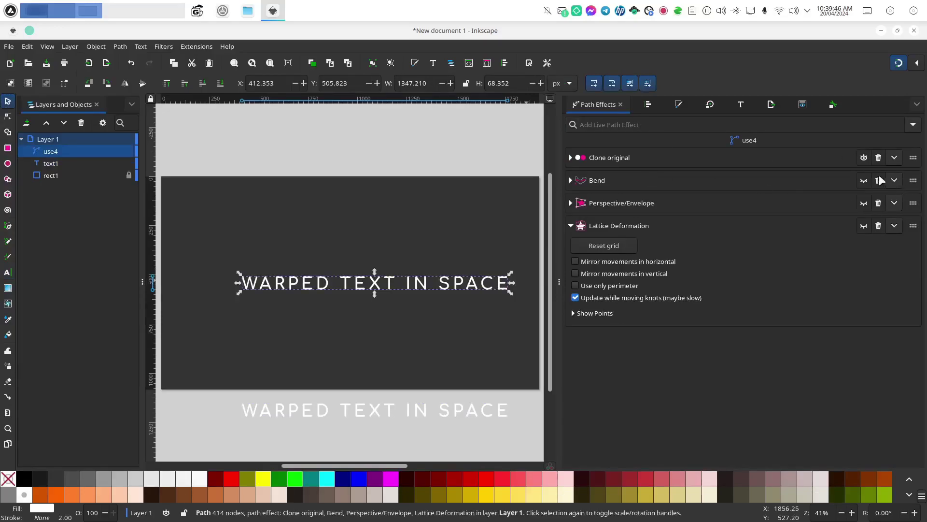
click(866, 179)
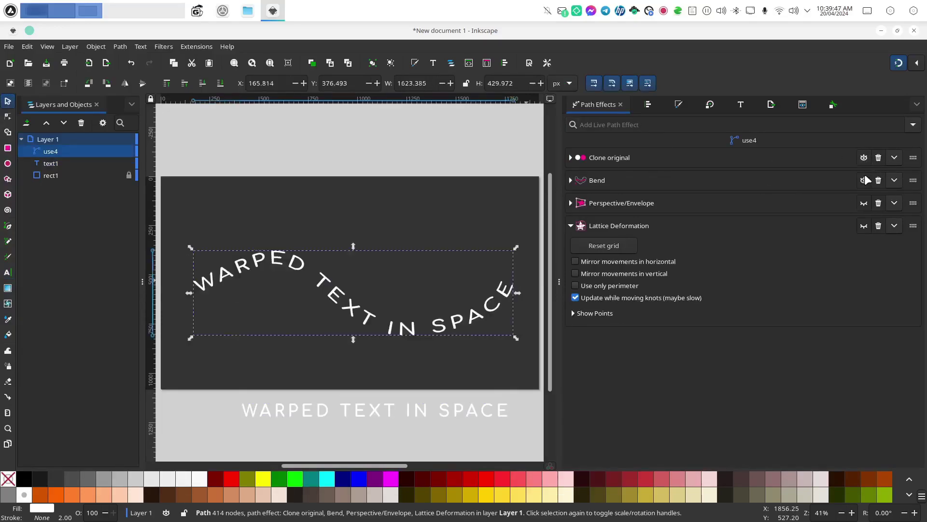
click(865, 203)
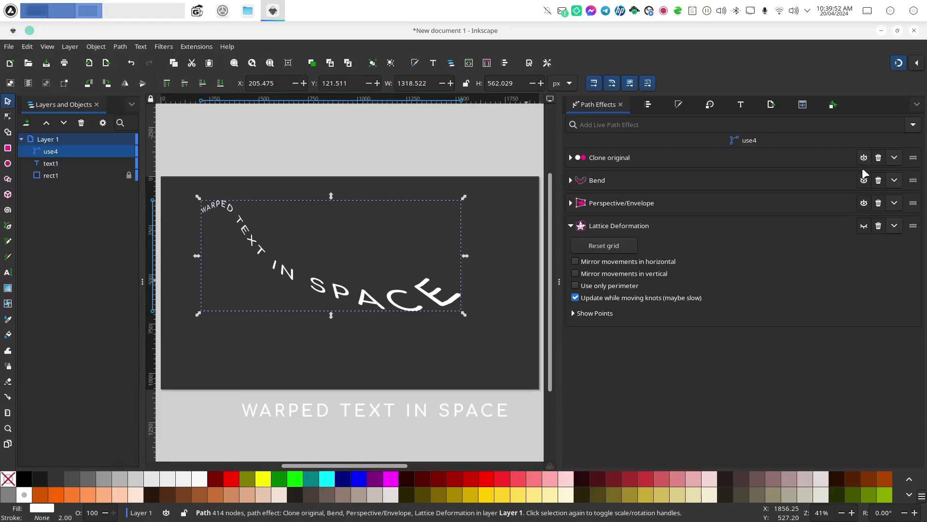
click(864, 225)
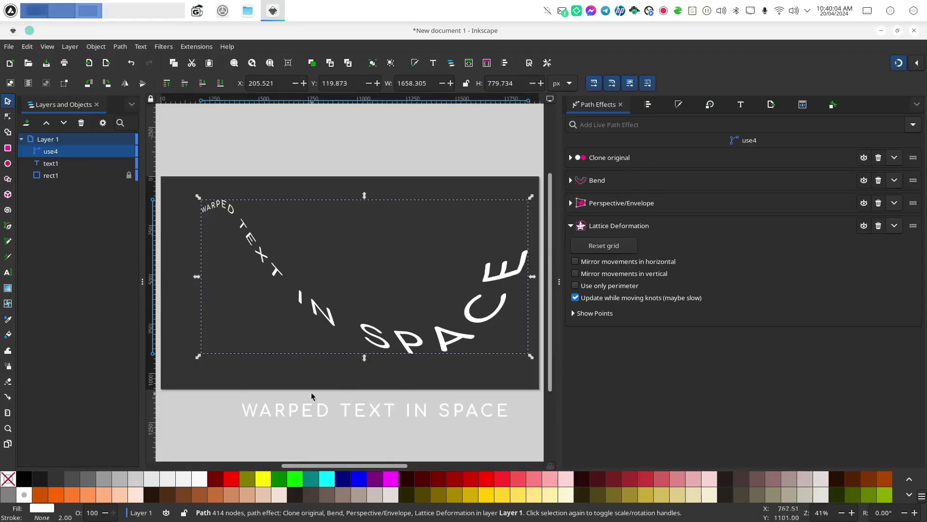
click(891, 158)
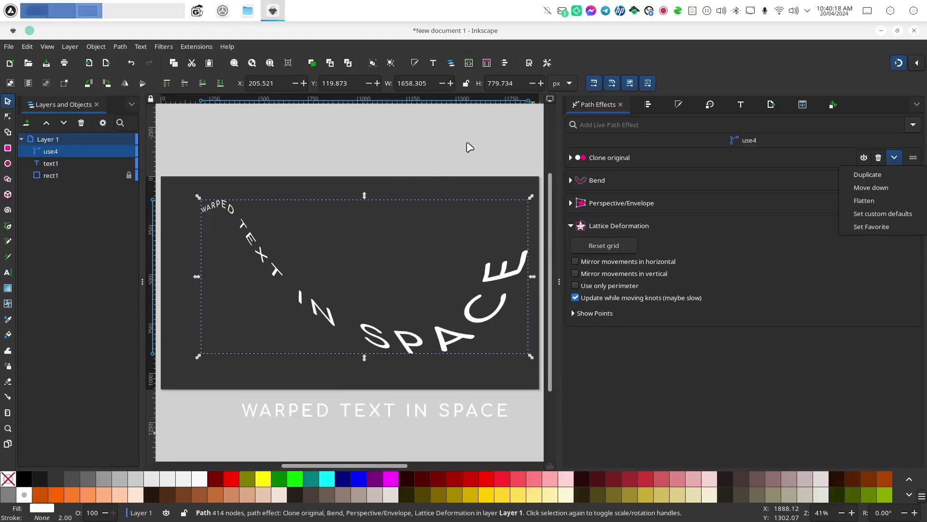
click(400, 203)
click(500, 140)
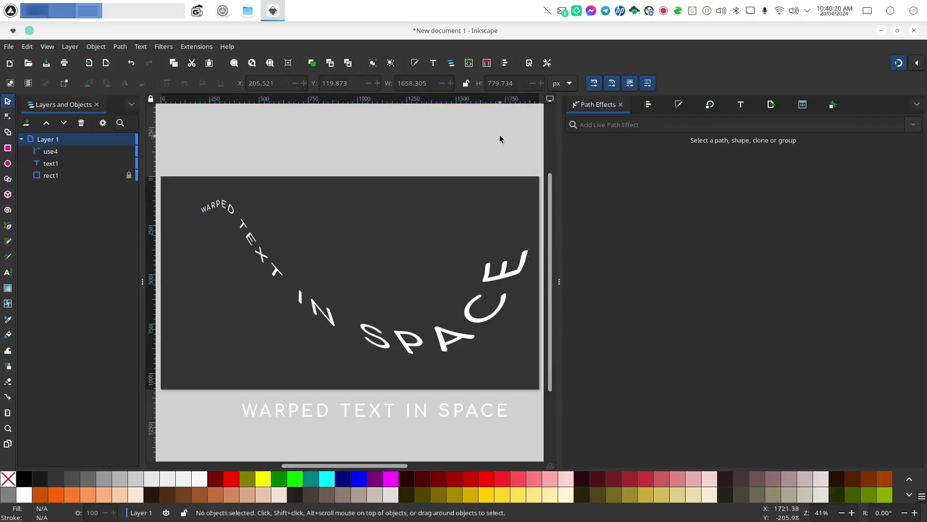